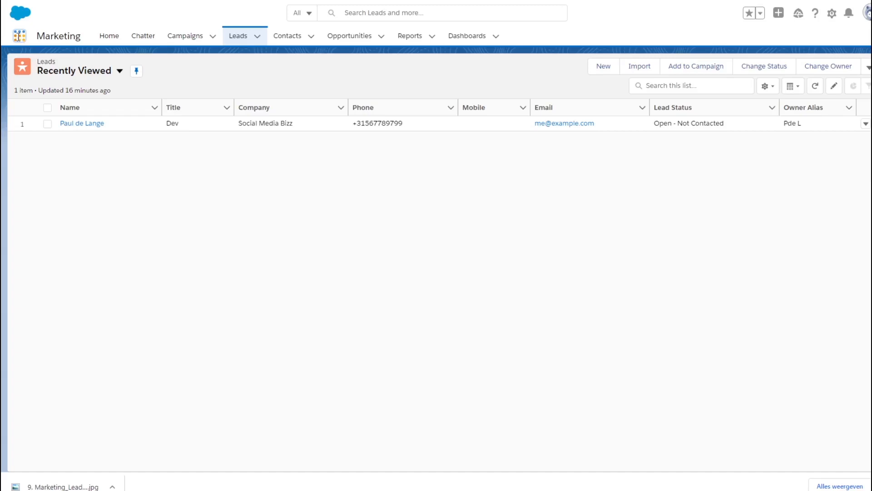
Open the existing lead's record from the Leads list of the Marketing app and view its details.
click(19, 41)
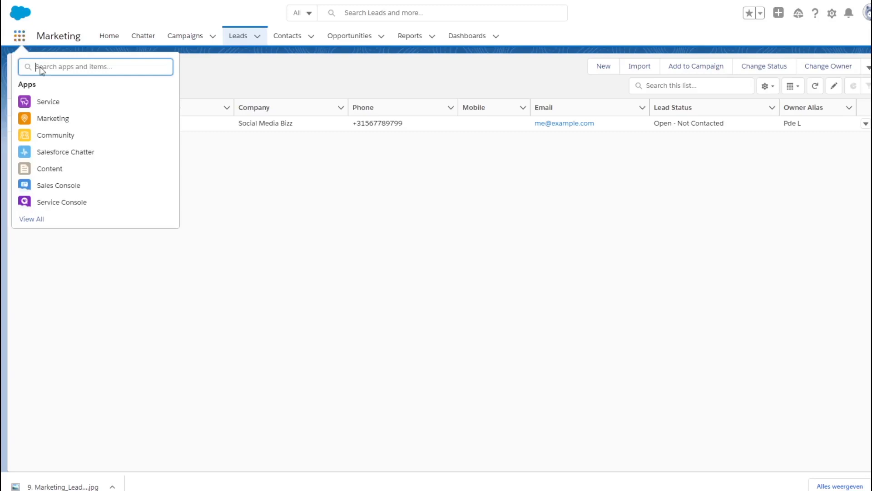
click(41, 120)
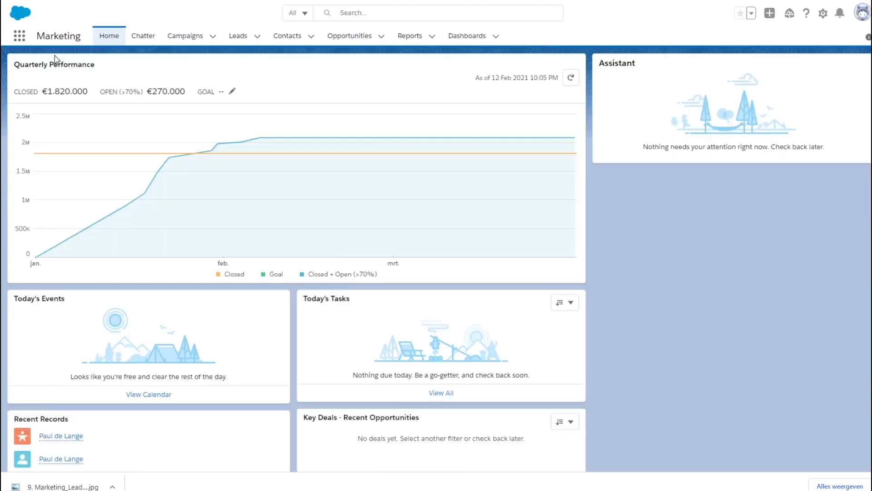
click(238, 40)
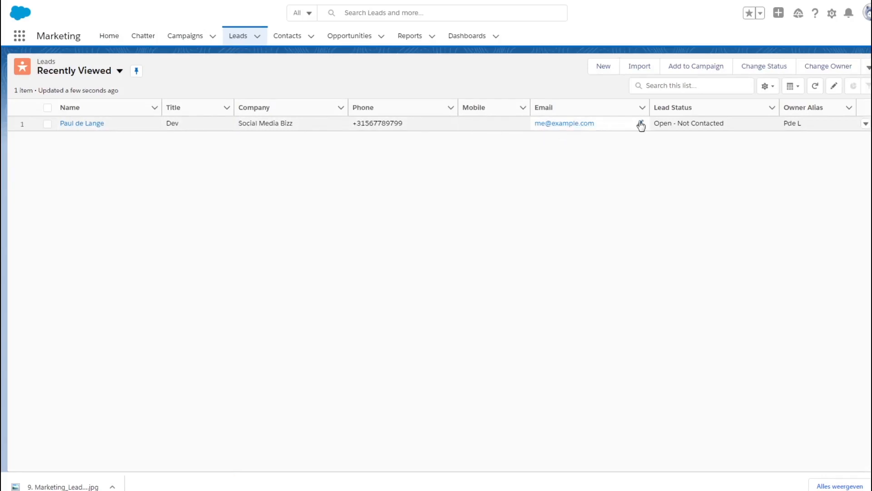
click(866, 125)
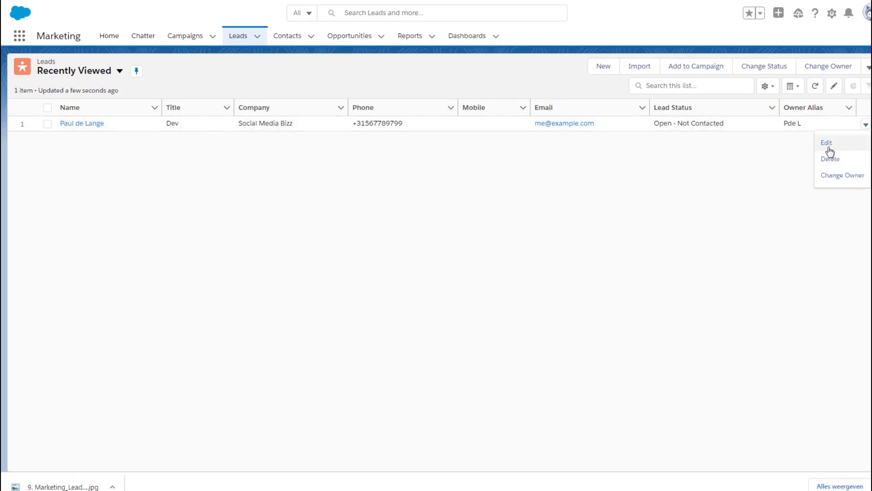
click(88, 124)
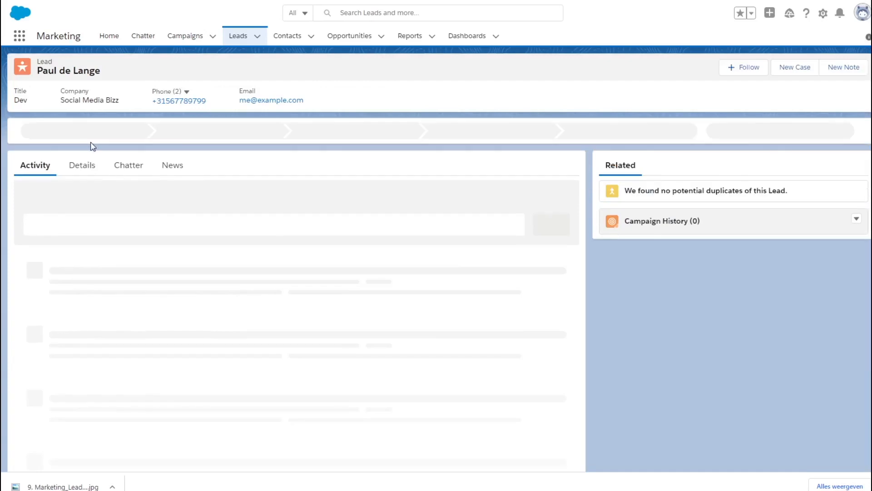
click(84, 172)
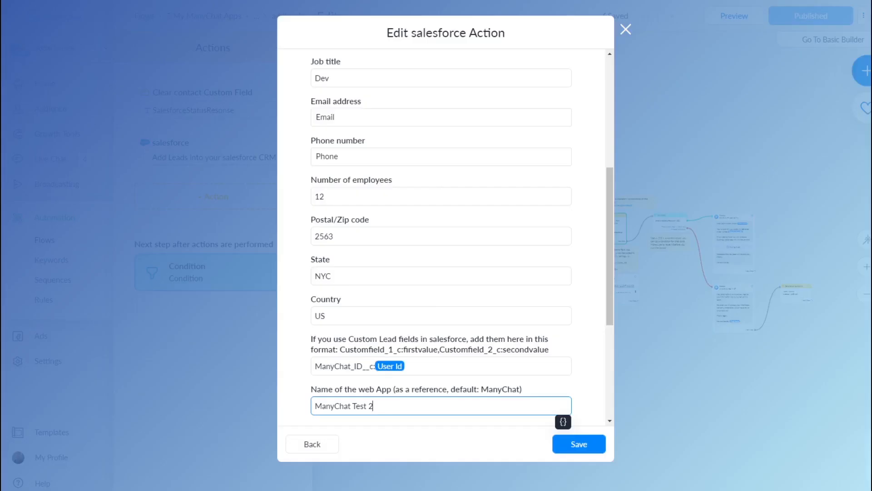
In ManyChat, examine the lead fields, custom field entry and response mapping of the salesforce Add Leads action, and close it unsaved.
scroll(386, 314, down, 2)
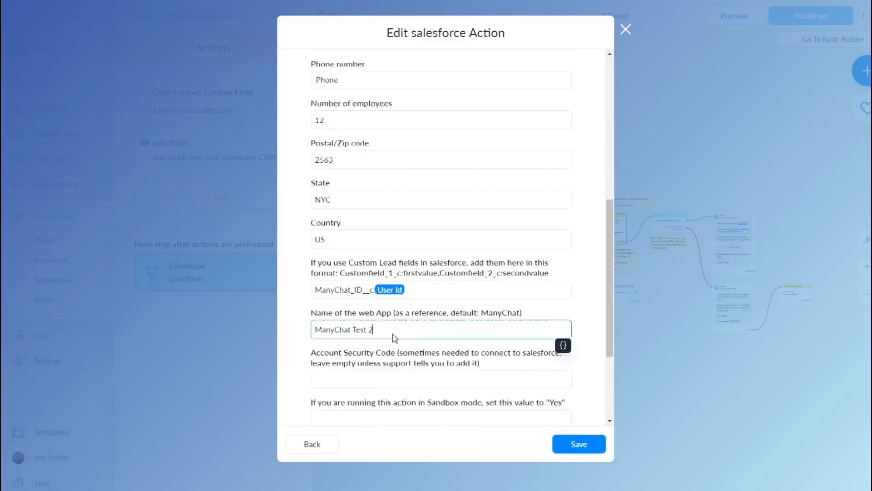
scroll(371, 189, up, 3)
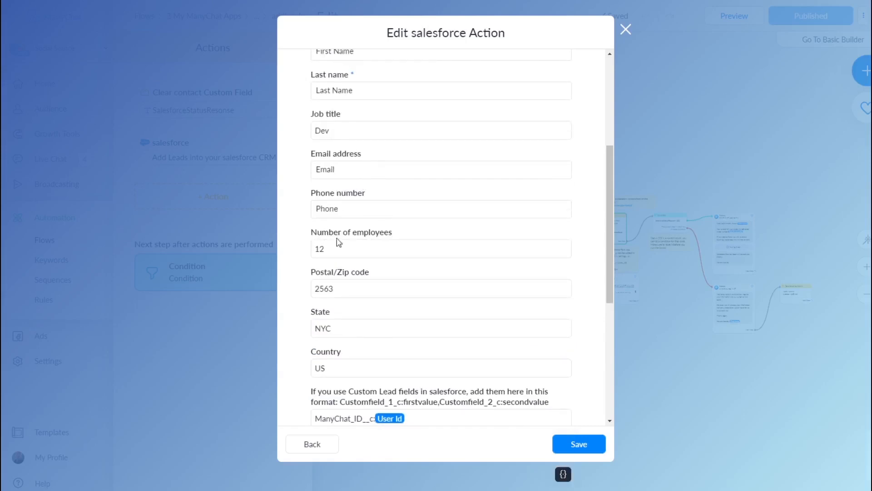
scroll(301, 190, down, 1)
scroll(307, 167, up, 1)
scroll(455, 209, down, 6)
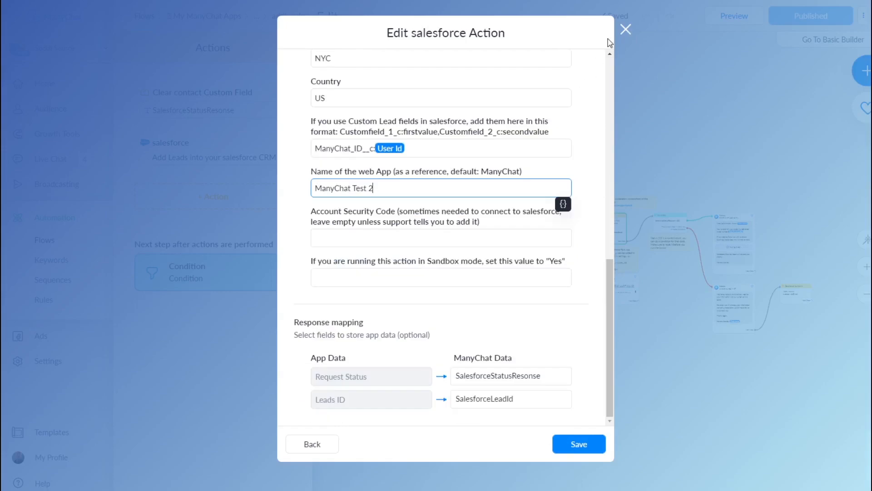
click(626, 30)
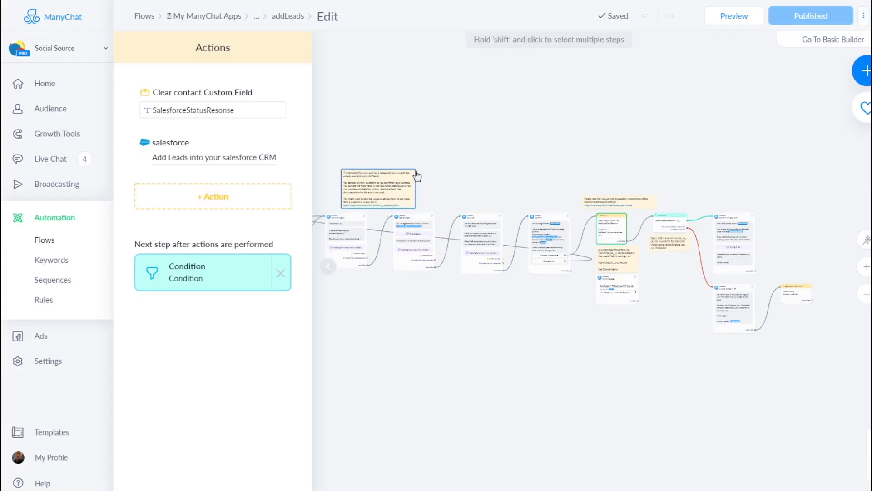
Open the "Get your Lead the status of the request" flow from the SalesForce folder for editing and select its Get salesforce details step.
drag(491, 157, 571, 131)
scroll(516, 135, down, 3)
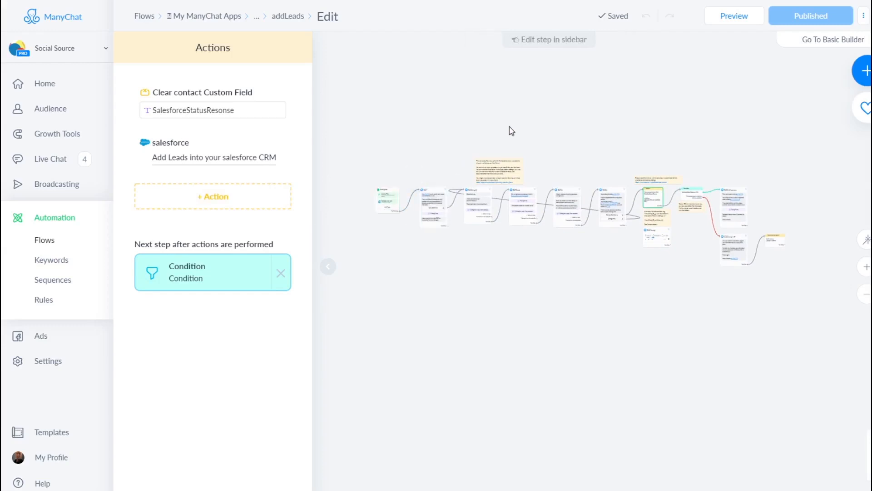
click(719, 157)
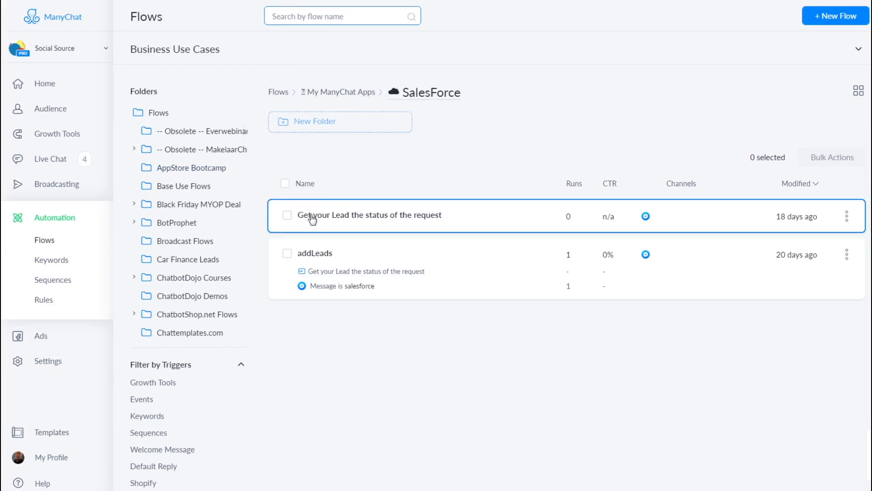
click(362, 218)
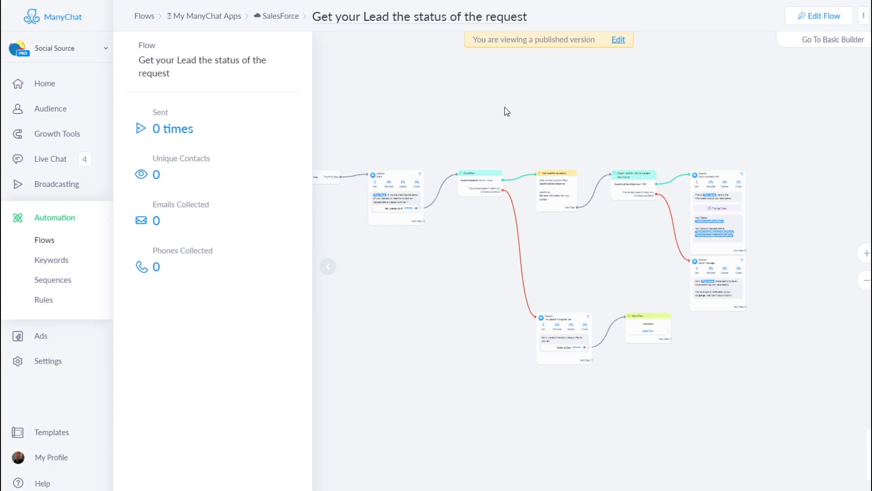
drag(562, 146, 522, 134)
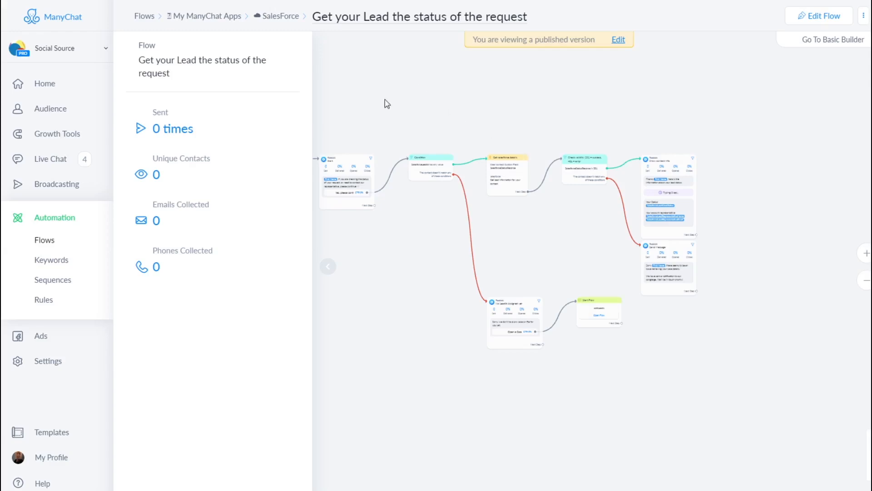
click(619, 40)
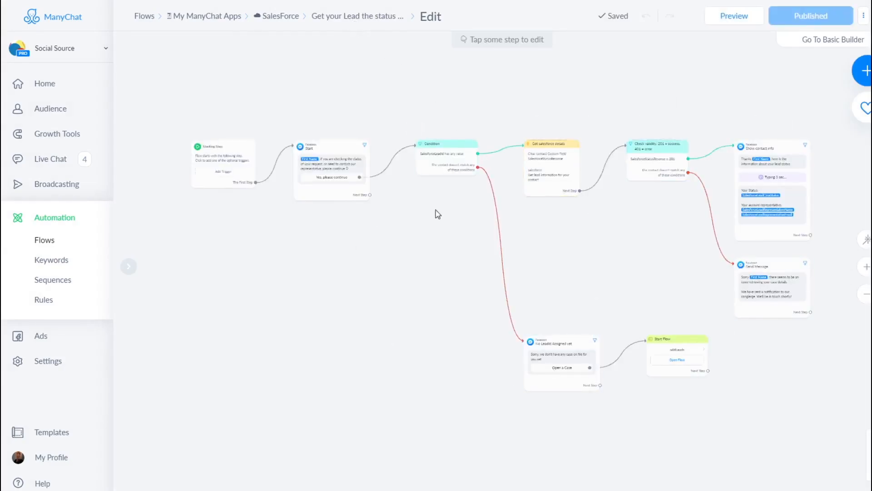
drag(554, 246, 537, 247)
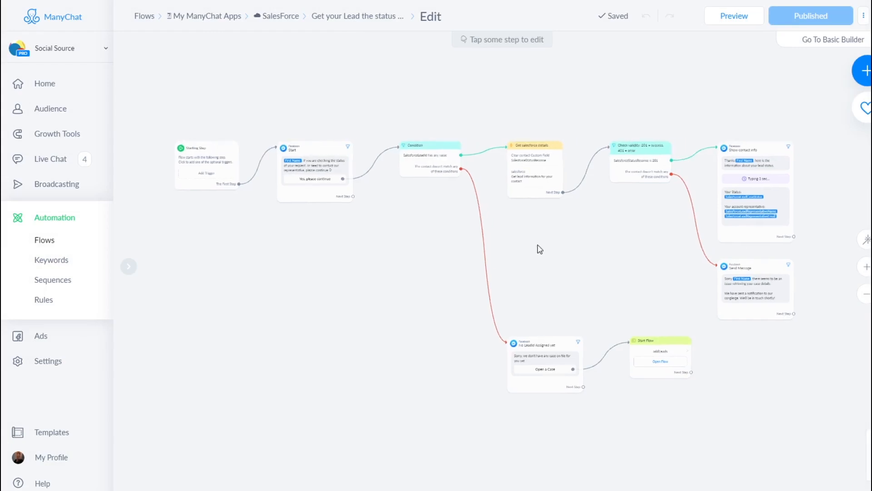
click(524, 182)
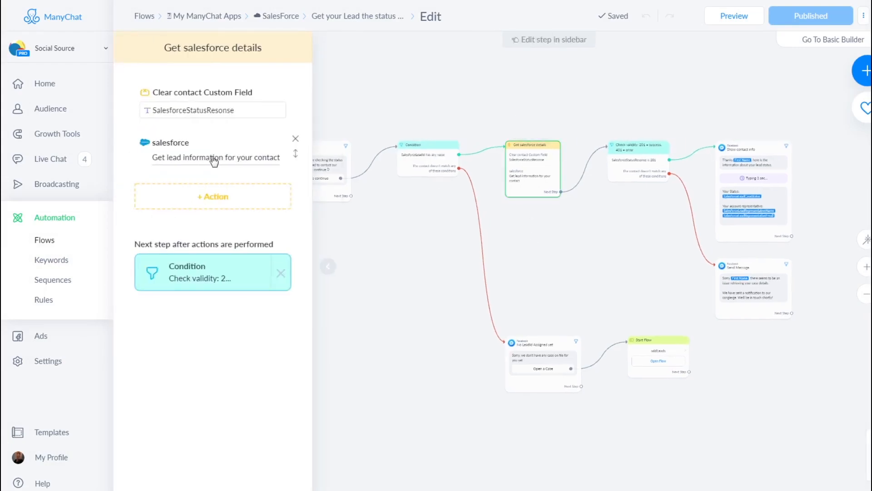
Try adding a second salesforce action to the Get salesforce details step, and delete it after viewing the available action types.
click(221, 195)
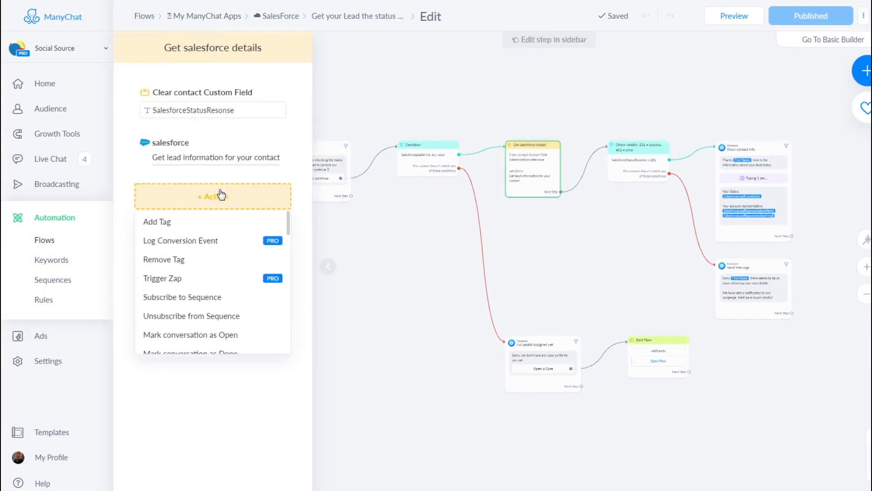
scroll(218, 254, down, 6)
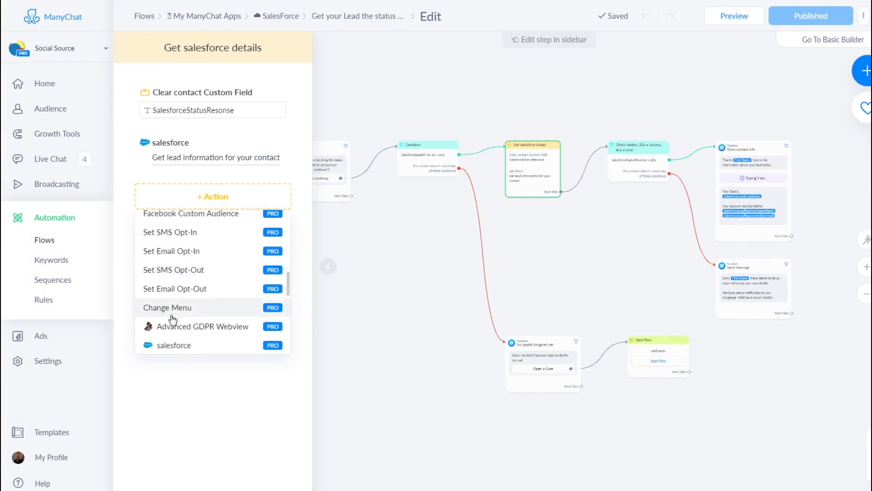
scroll(169, 309, down, 3)
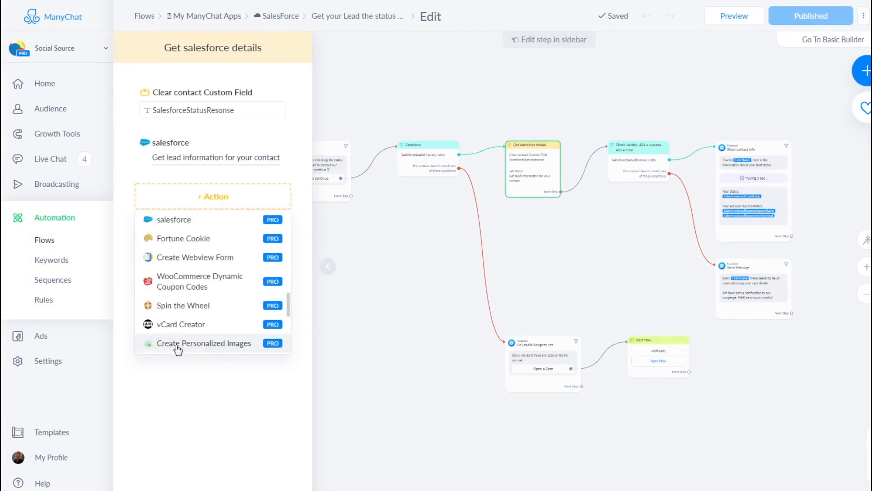
click(166, 220)
click(179, 205)
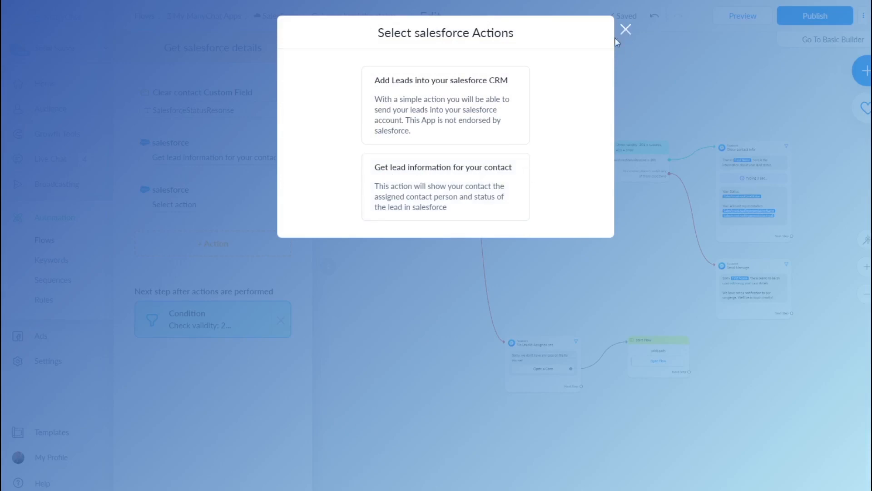
click(625, 30)
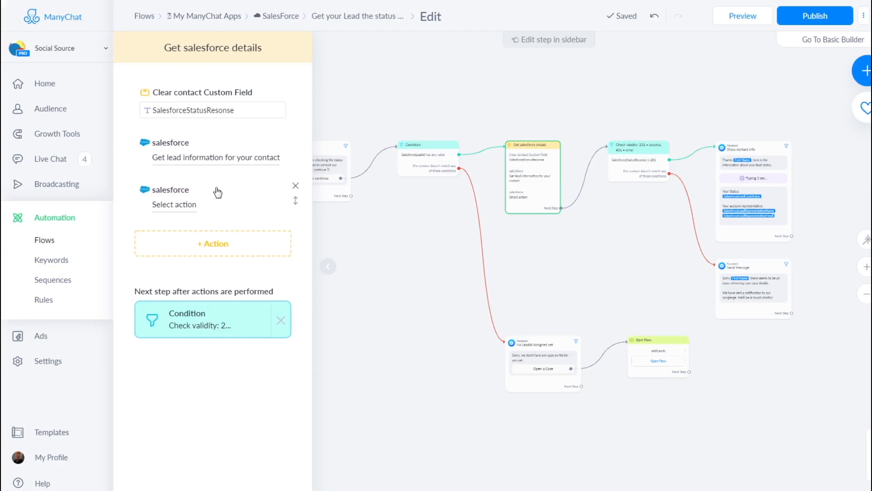
click(296, 186)
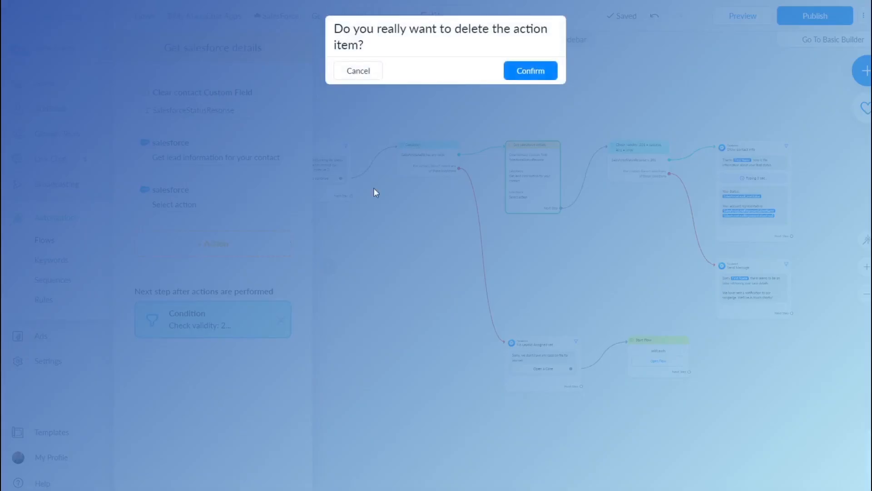
click(531, 71)
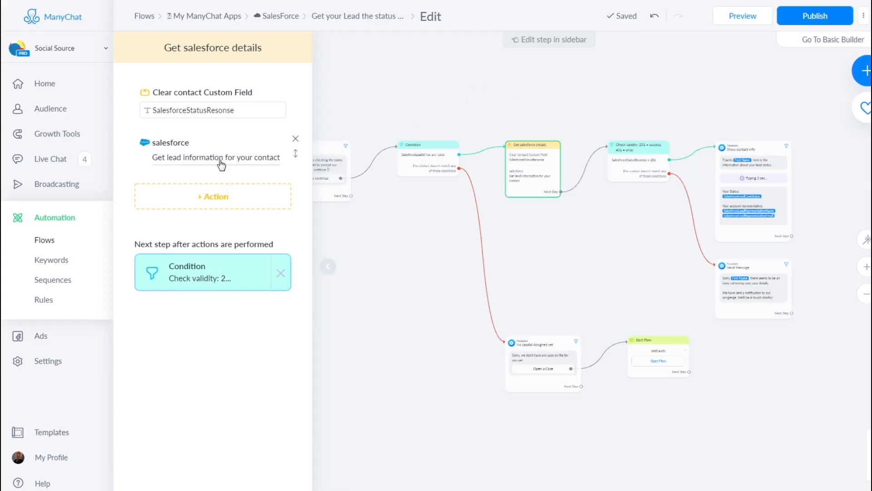
Review the lead ID field and response mapping of the "Get lead information for your contact" action and save it.
click(220, 159)
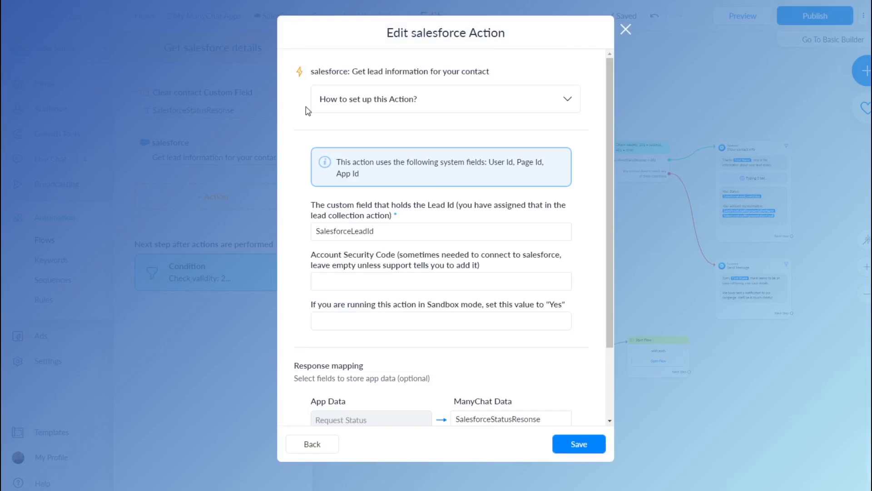
scroll(300, 154, down, 2)
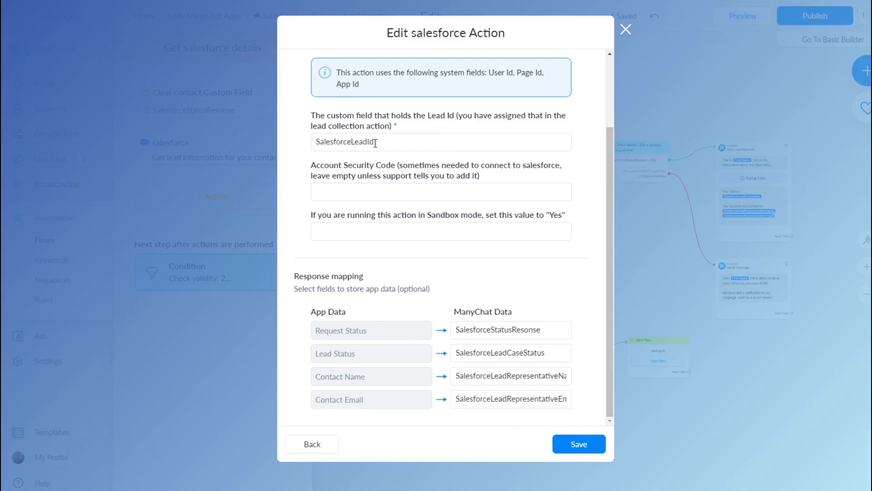
click(576, 443)
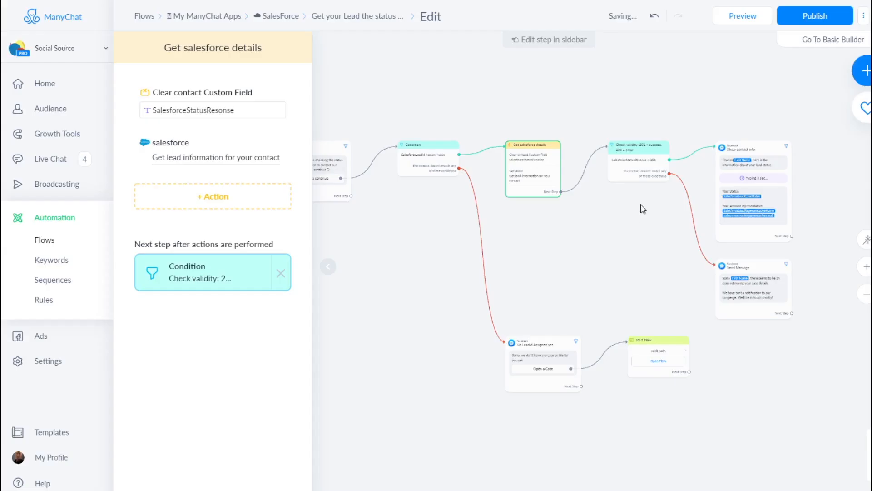
Examine the validity condition, the Show contact info and error messages, and the overall layout of the lead status flow.
drag(815, 221, 678, 238)
scroll(511, 168, up, 5)
mouse_move(509, 162)
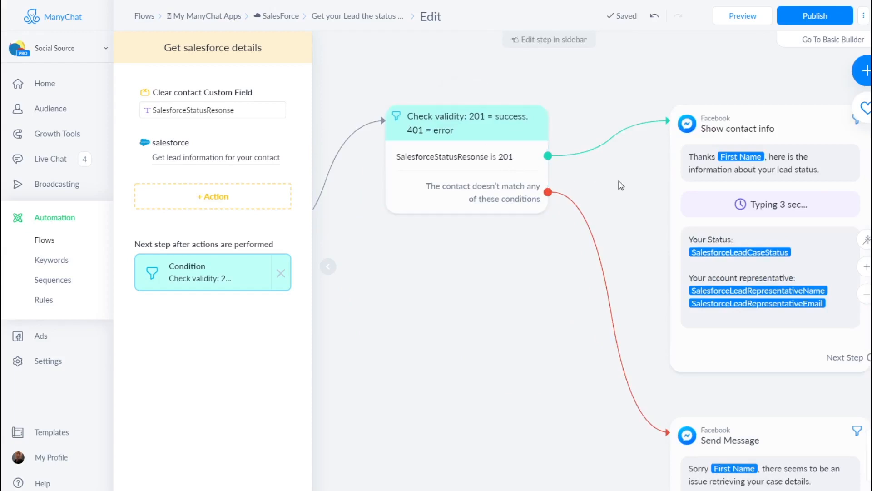
drag(630, 187, 533, 150)
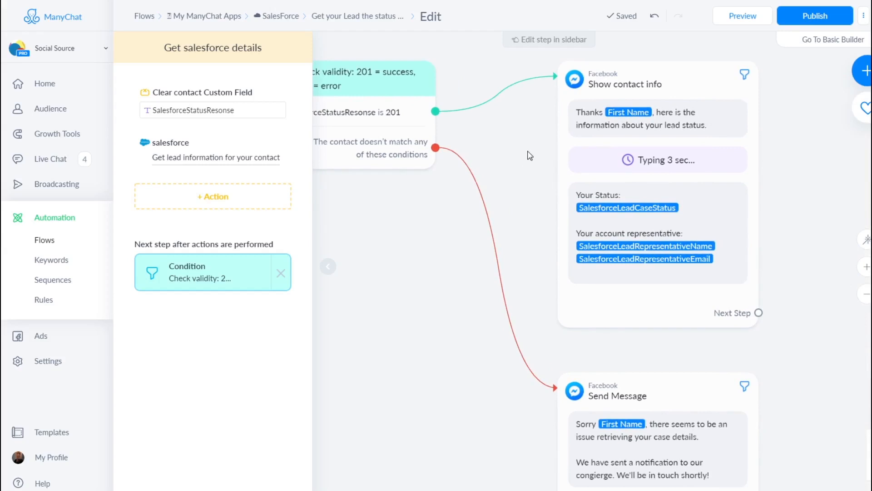
drag(817, 160, 786, 171)
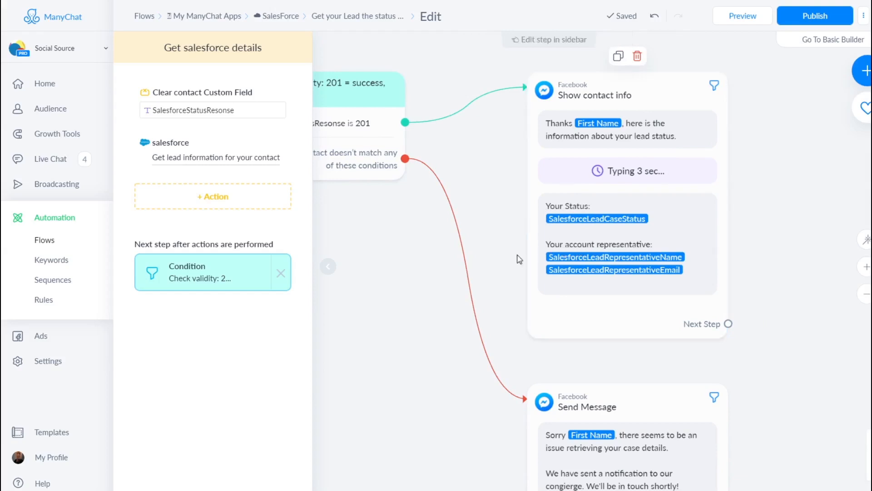
drag(785, 247, 755, 228)
scroll(754, 228, down, 5)
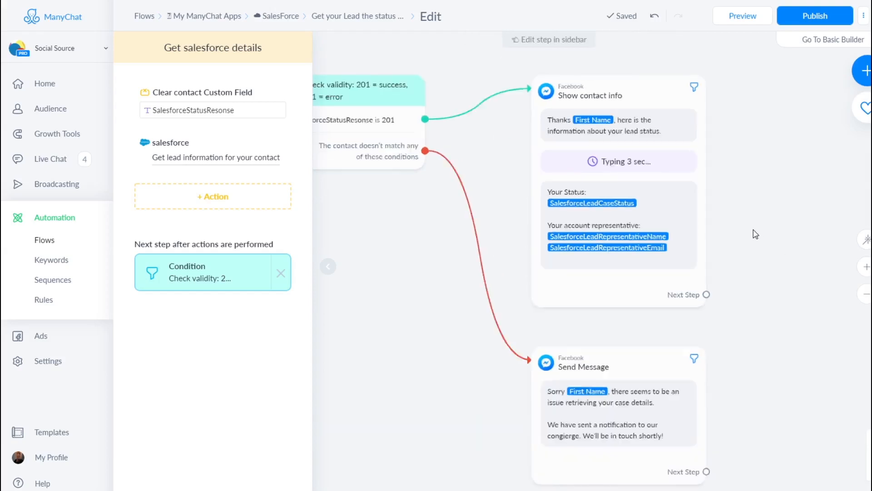
drag(510, 275, 584, 239)
scroll(568, 236, down, 3)
drag(530, 246, 647, 237)
scroll(586, 231, down, 3)
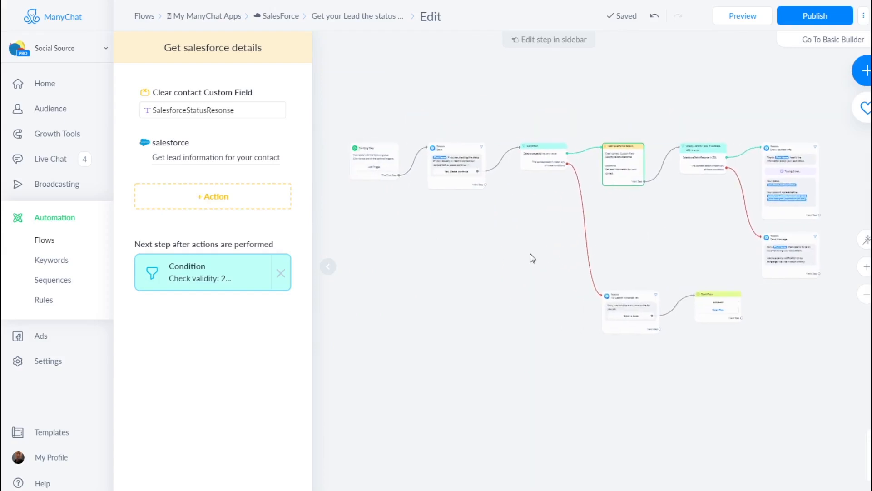
drag(530, 241, 522, 243)
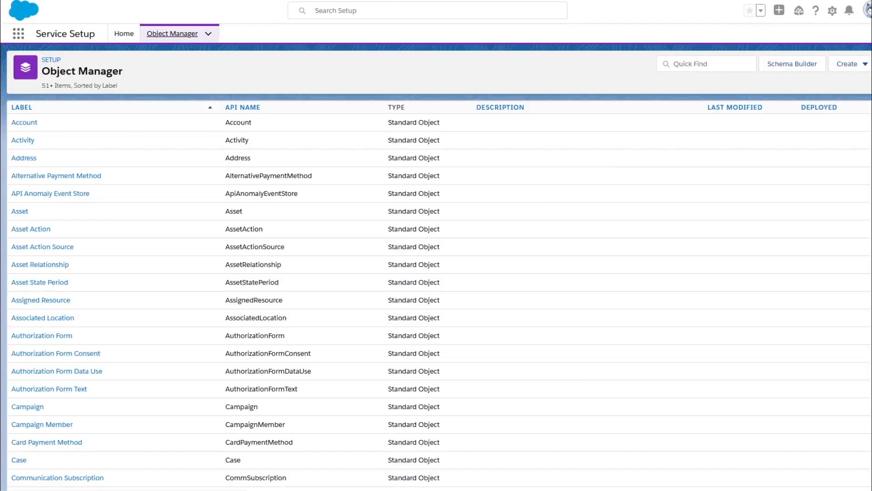
Go to the Service Setup home page, search Setup for "object" and open the Object Manager.
click(124, 34)
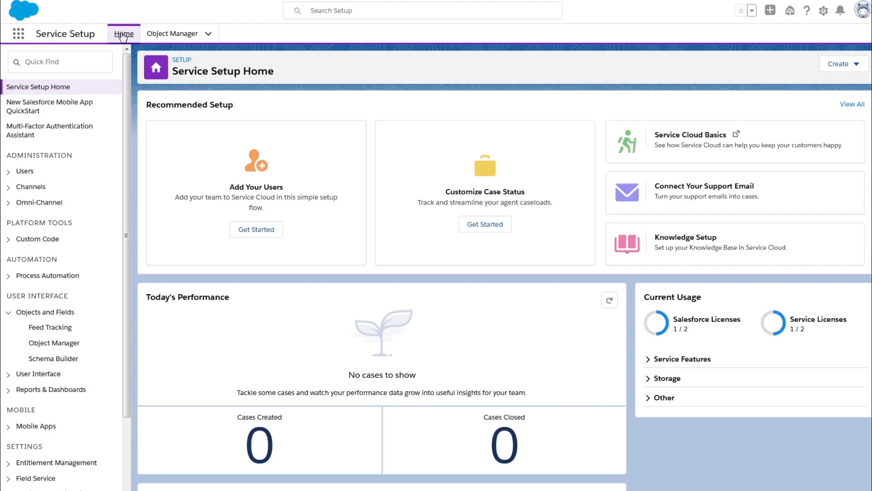
click(823, 15)
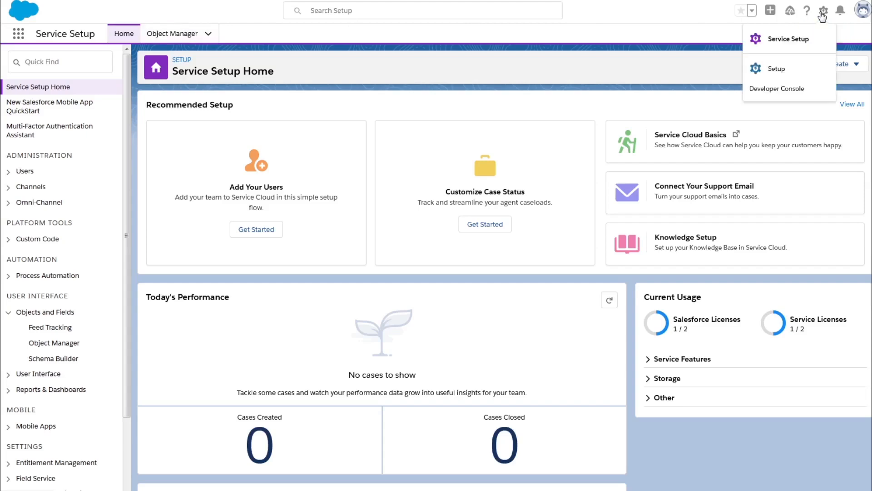
click(398, 44)
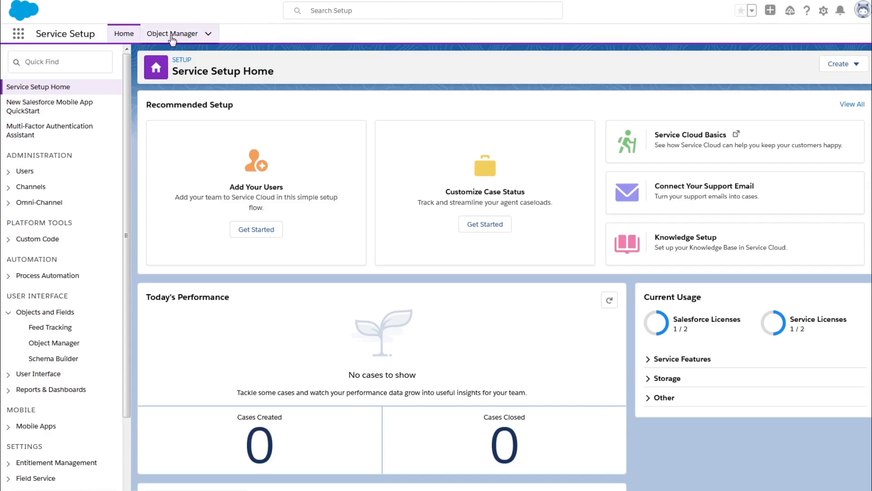
click(338, 11)
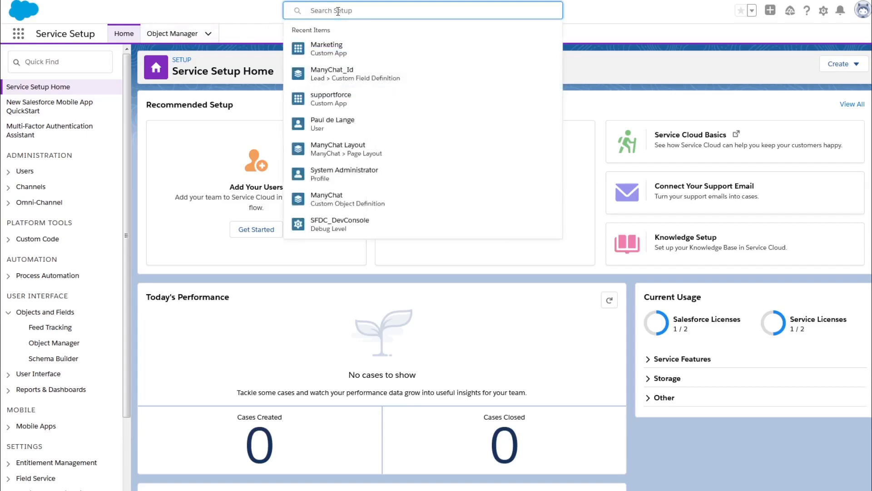
text(object)
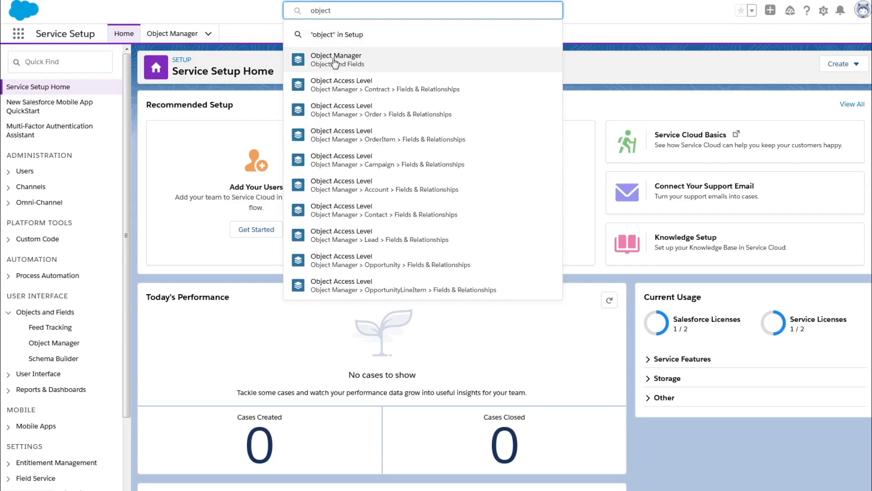
click(335, 62)
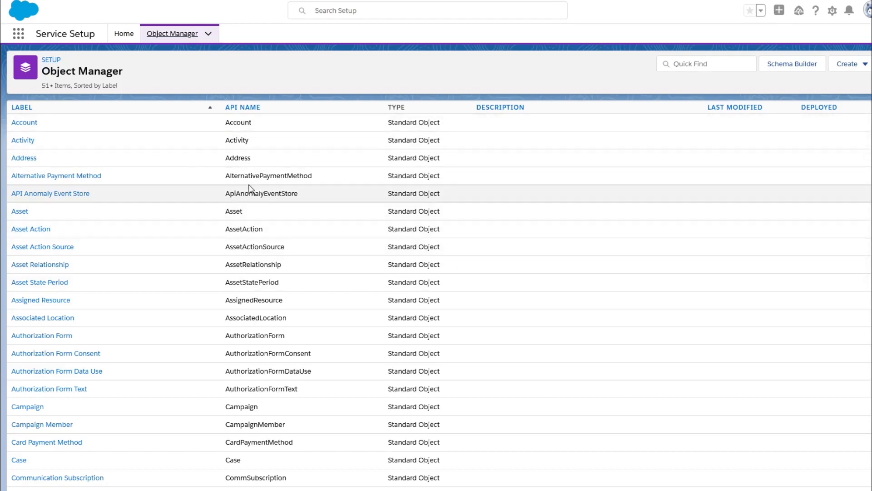
Find the Lead object in the Object Manager list and open its Fields & Relationships.
scroll(76, 243, down, 8)
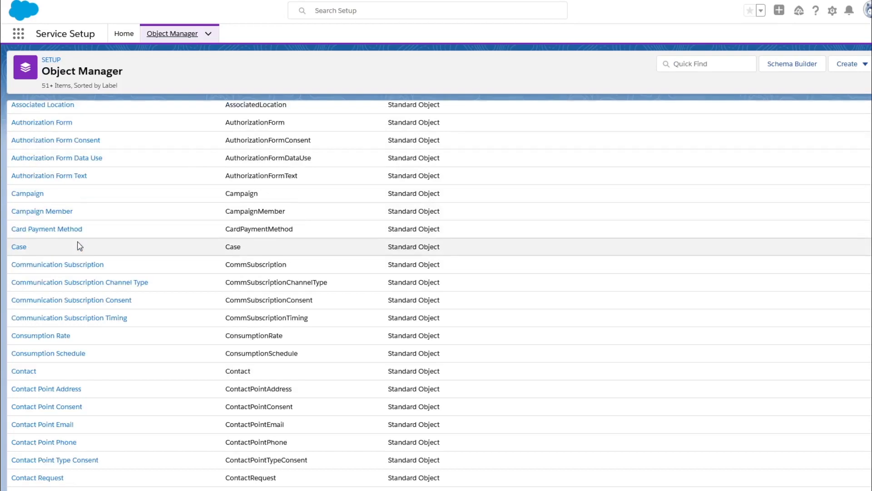
scroll(75, 247, down, 3)
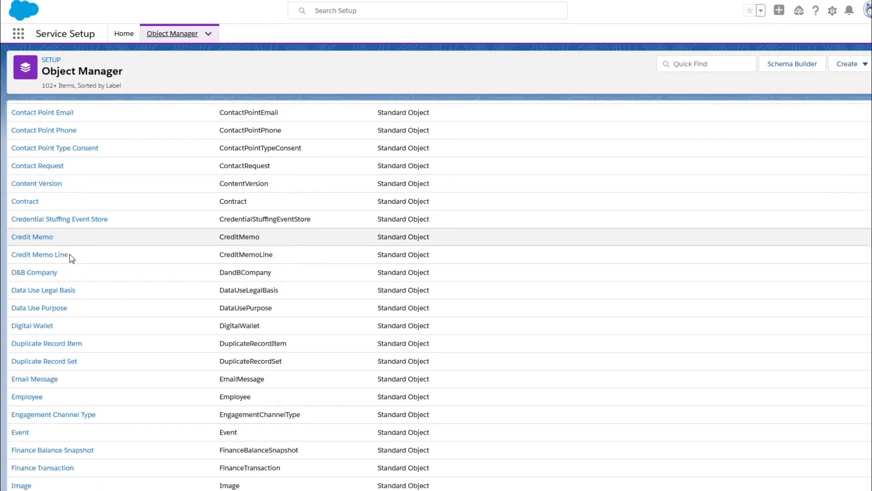
scroll(70, 257, down, 5)
scroll(68, 261, down, 2)
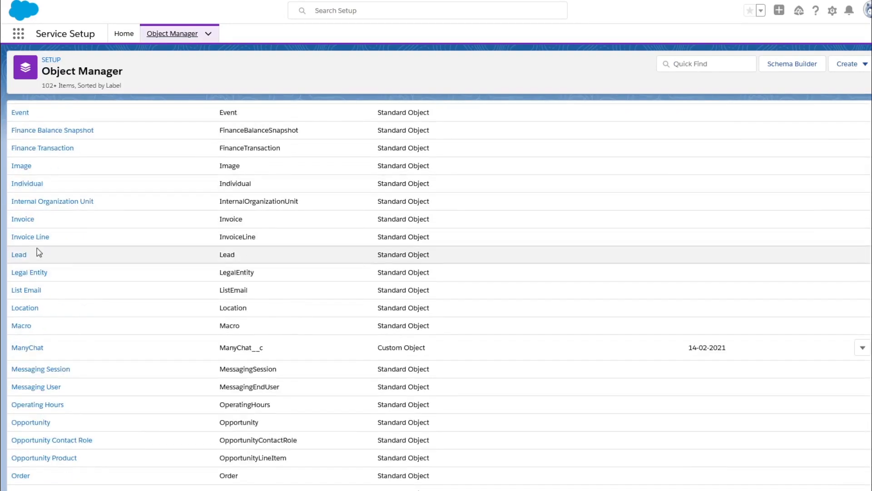
click(17, 257)
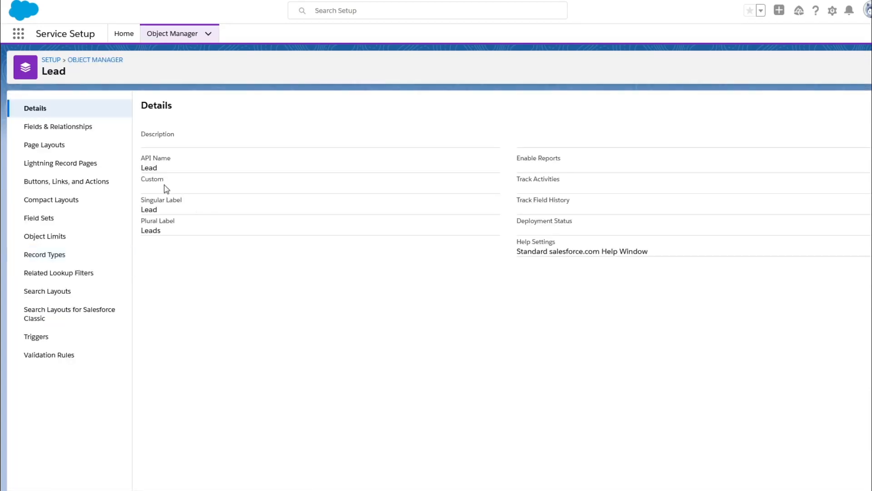
click(56, 129)
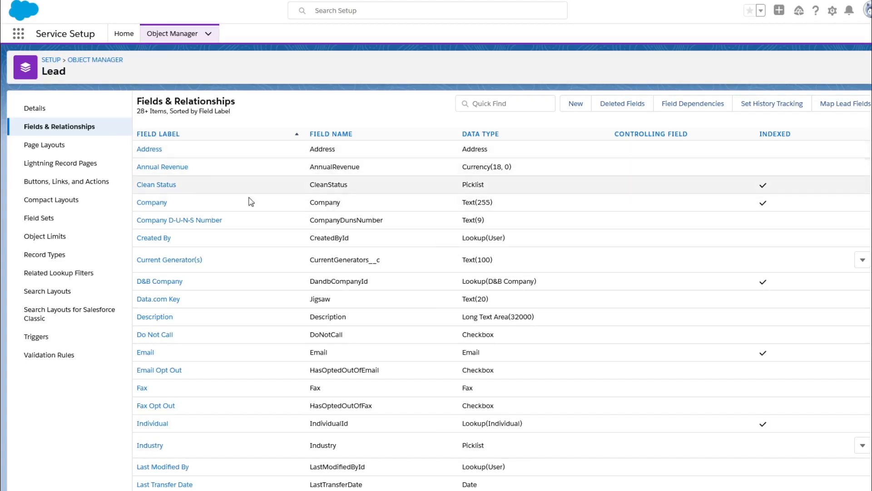
Start a new custom field on the Lead object with Text as its data type and continue to the field details.
scroll(247, 218, down, 3)
scroll(250, 273, down, 1)
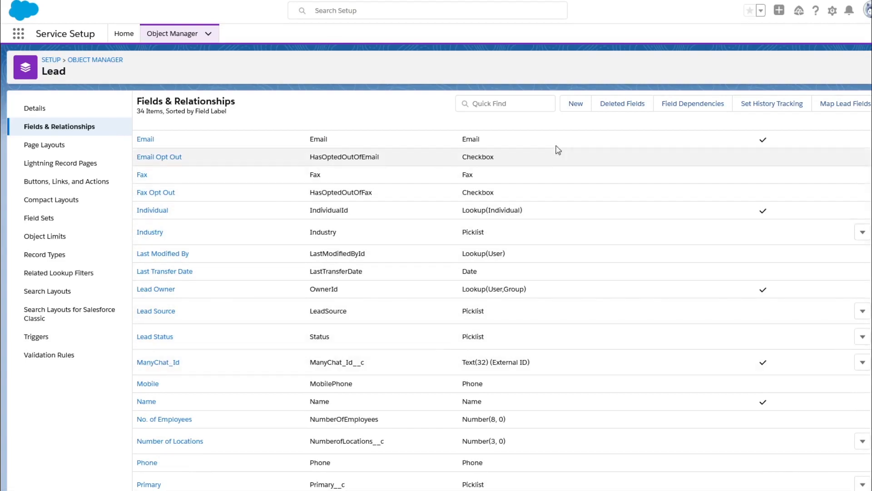
click(576, 104)
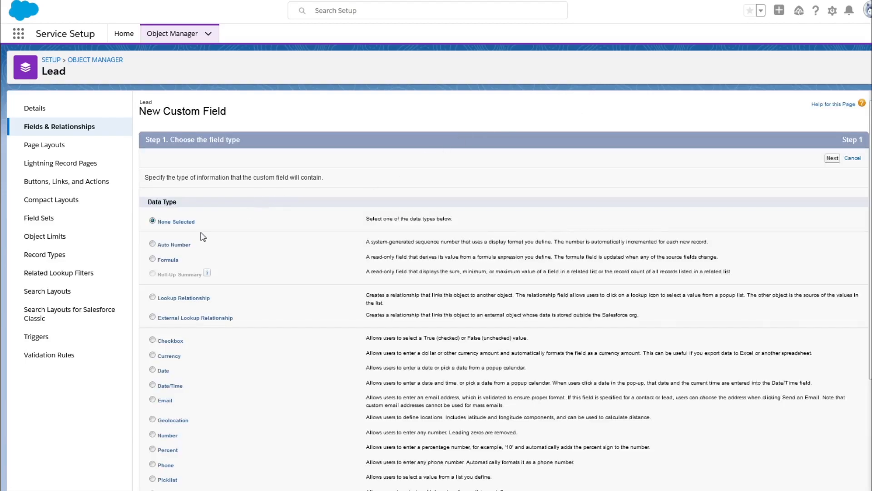
scroll(202, 243, down, 3)
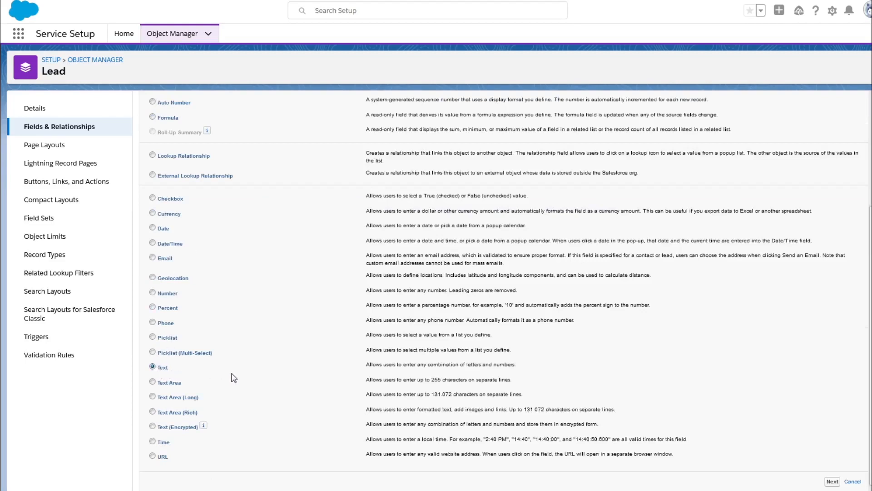
click(833, 482)
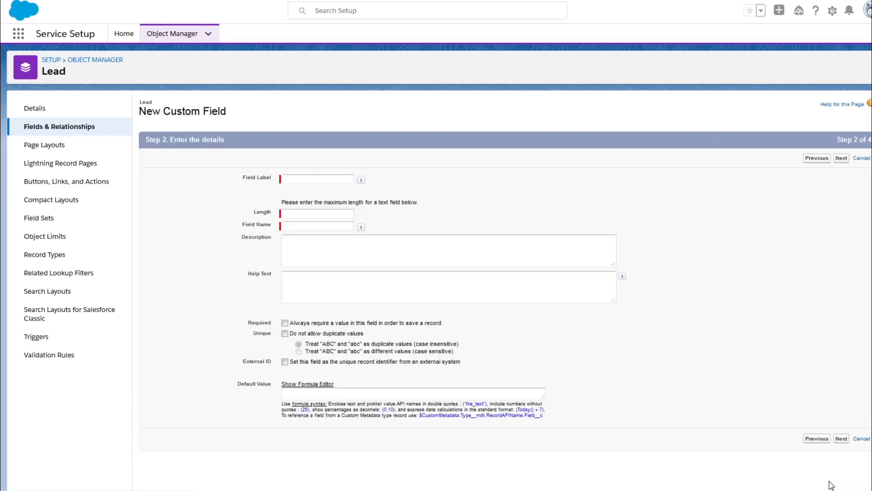
Label the field Manychat_User_Id, set its length to 32 and its description to "This is a Manychat user Id", and continue to field-level security.
click(305, 179)
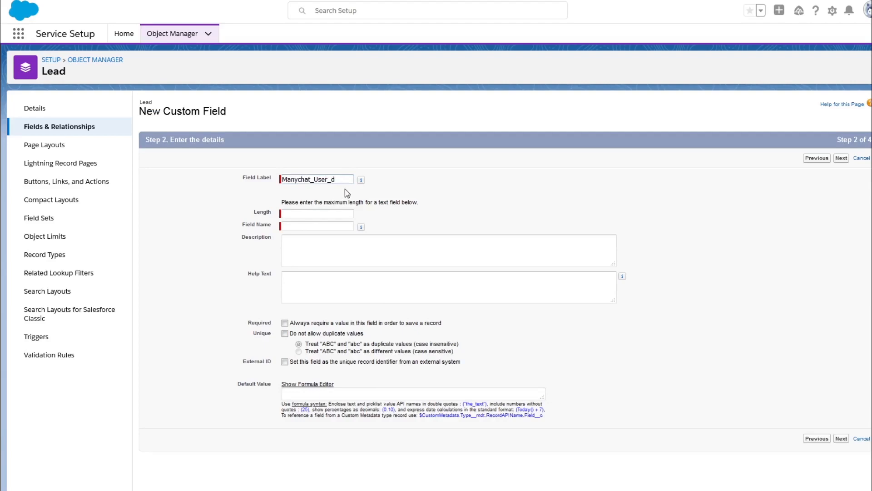
click(306, 212)
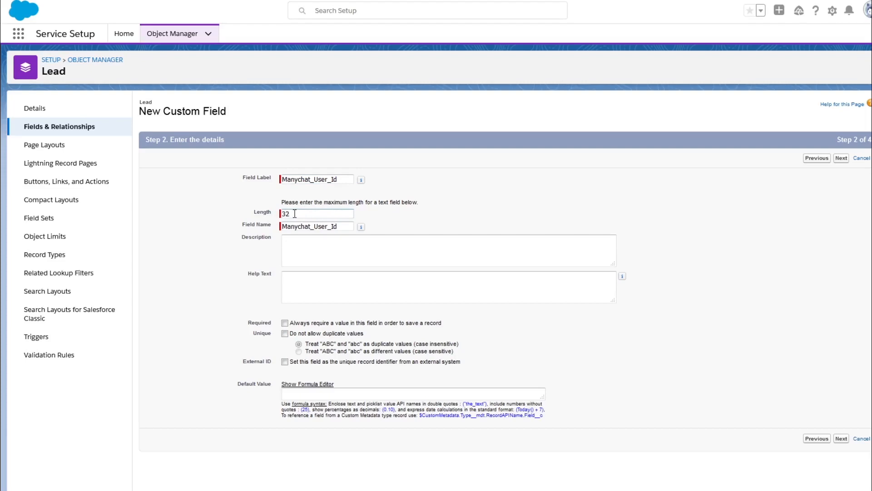
click(301, 242)
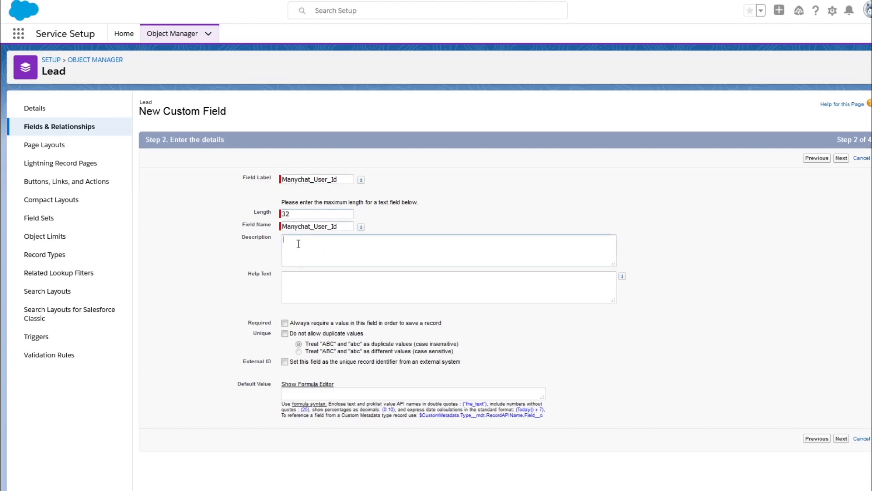
text(This is a Manychat user)
click(841, 439)
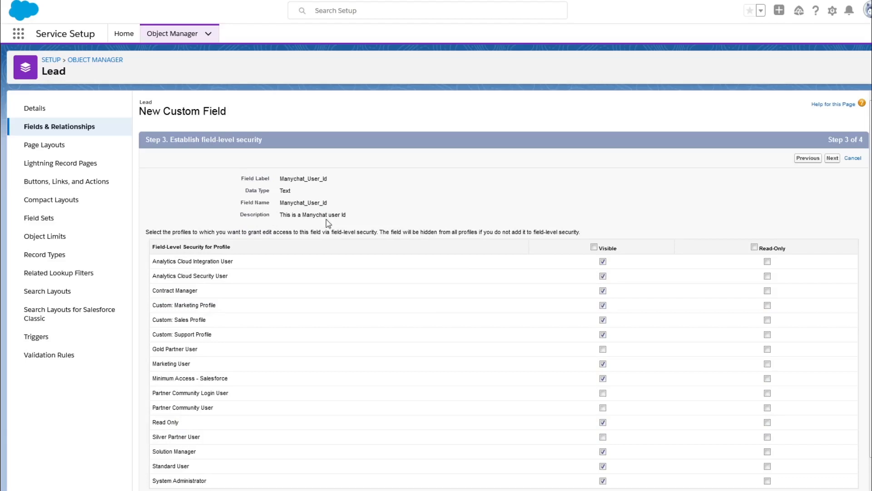
Accept the default profile visibility, keep the field on all four Lead page layouts, and save it.
scroll(328, 224, down, 1)
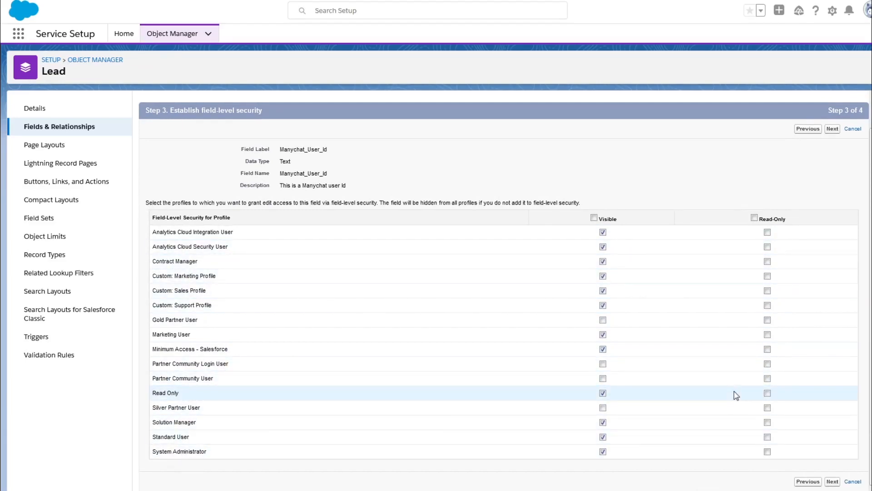
click(833, 481)
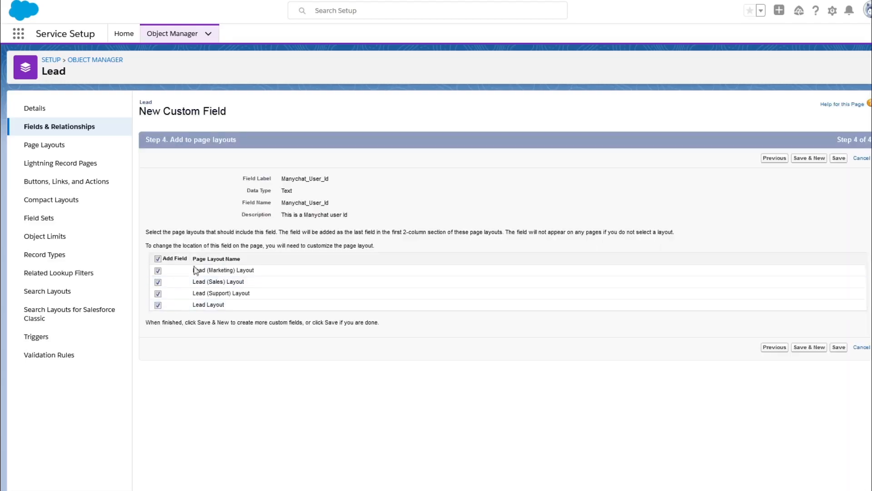
click(839, 348)
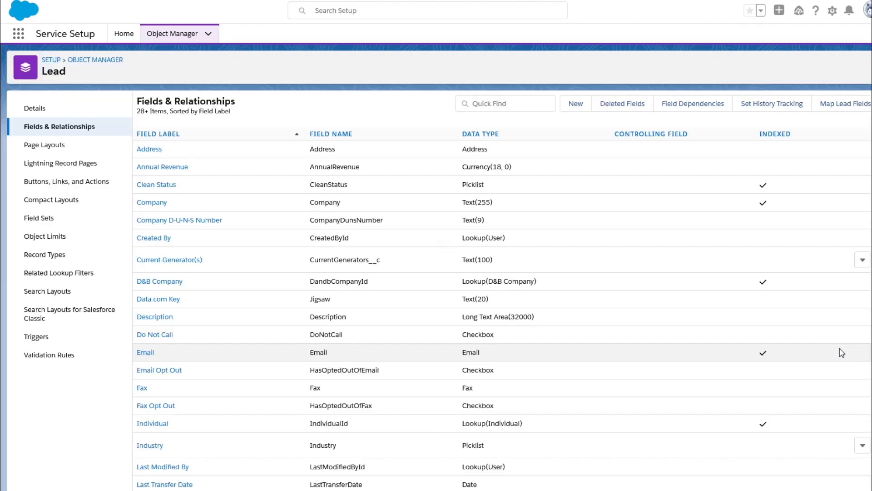
Open the Manychat_User_Id field's definition from the Lead field list and highlight its API name.
scroll(197, 277, down, 5)
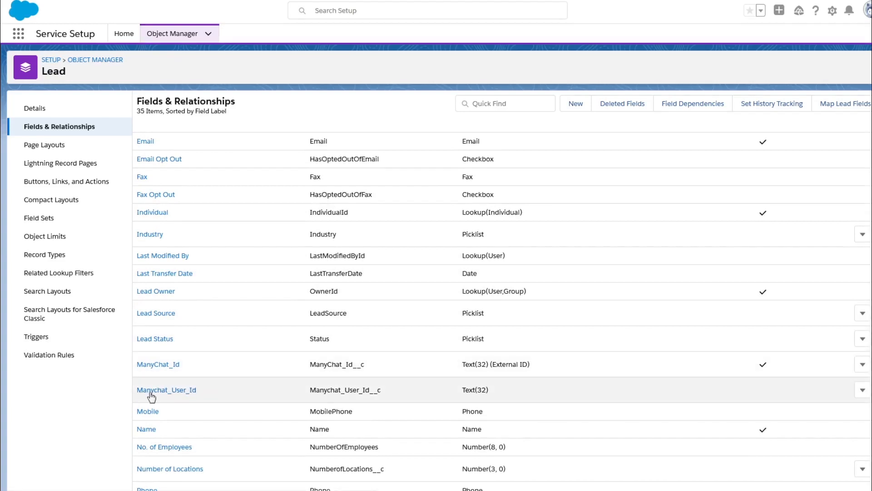
click(178, 392)
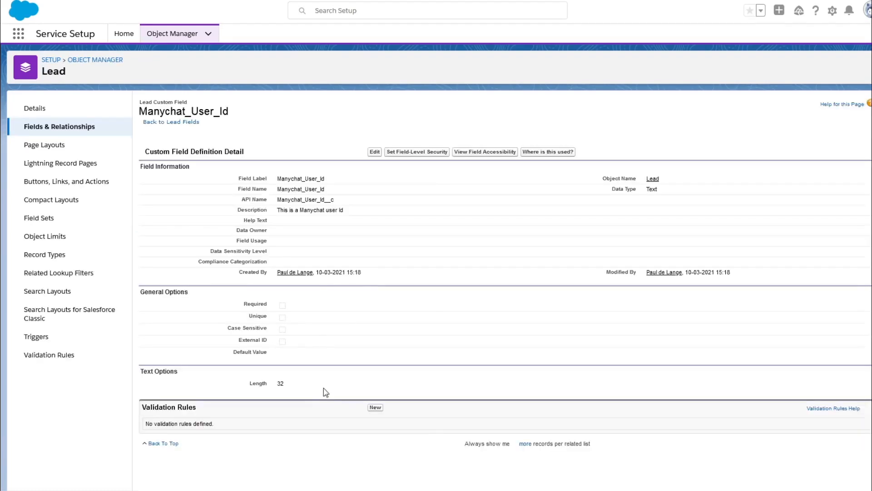
double_click(303, 199)
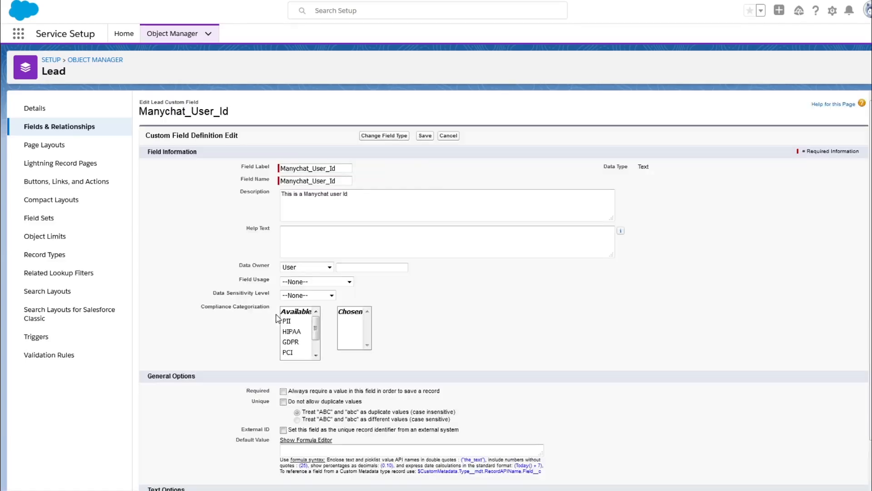
Set Manychat_User_Id as an External ID, save the field, and highlight its API name on the detail page.
scroll(273, 286, down, 1)
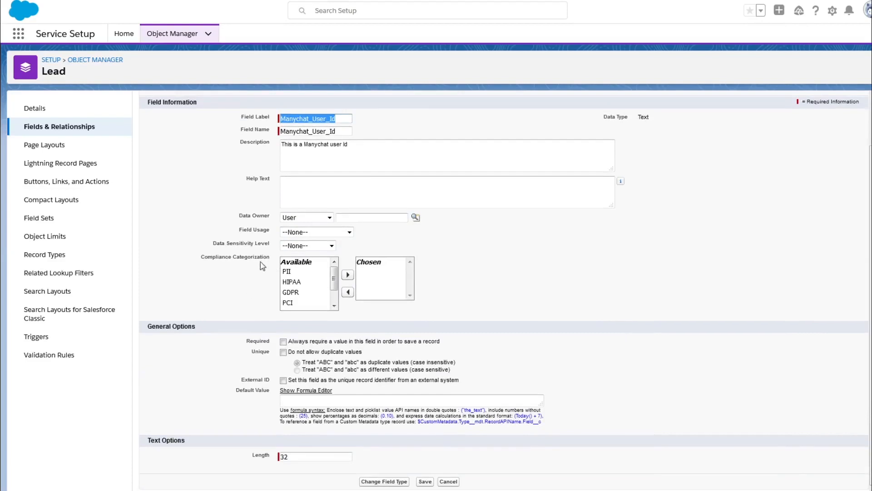
click(284, 380)
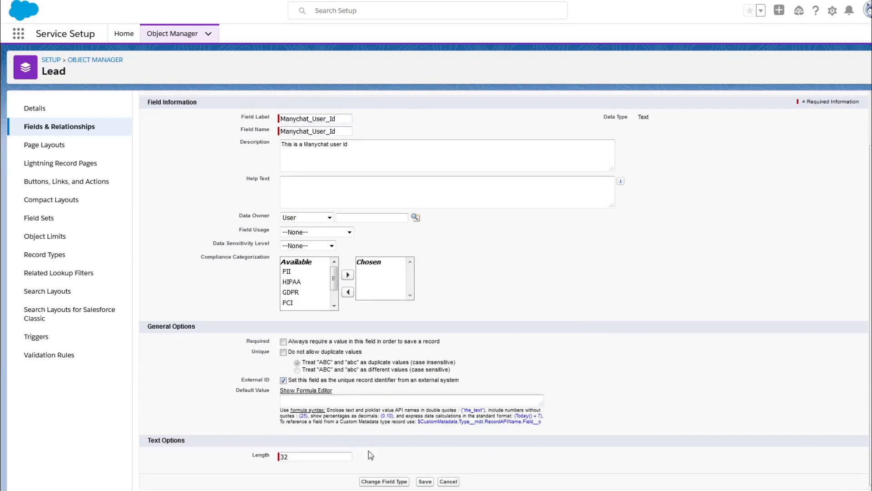
click(426, 482)
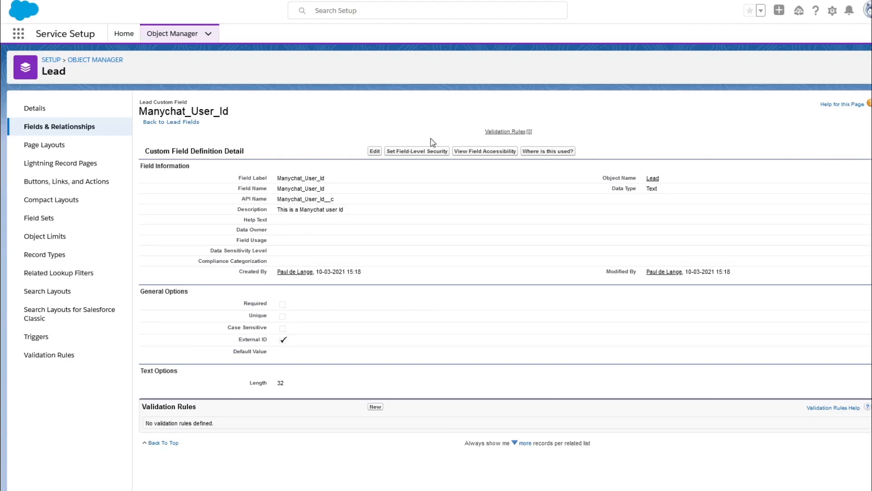
double_click(299, 200)
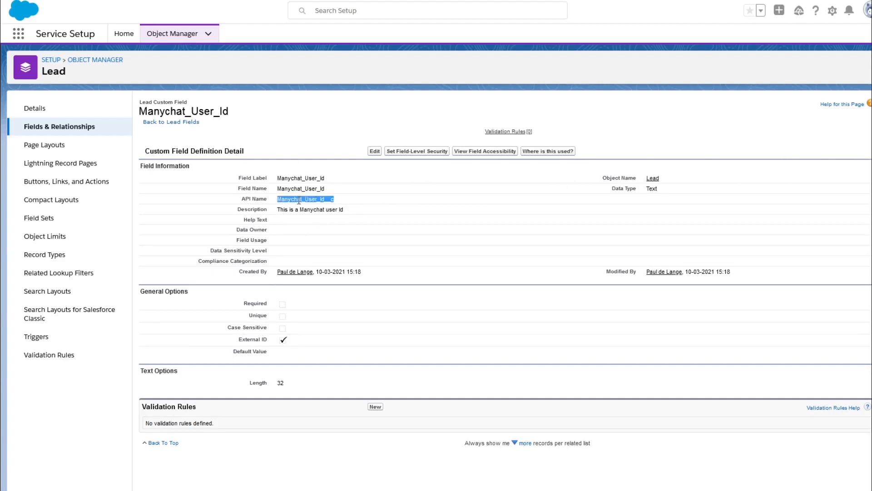
triple_click(259, 198)
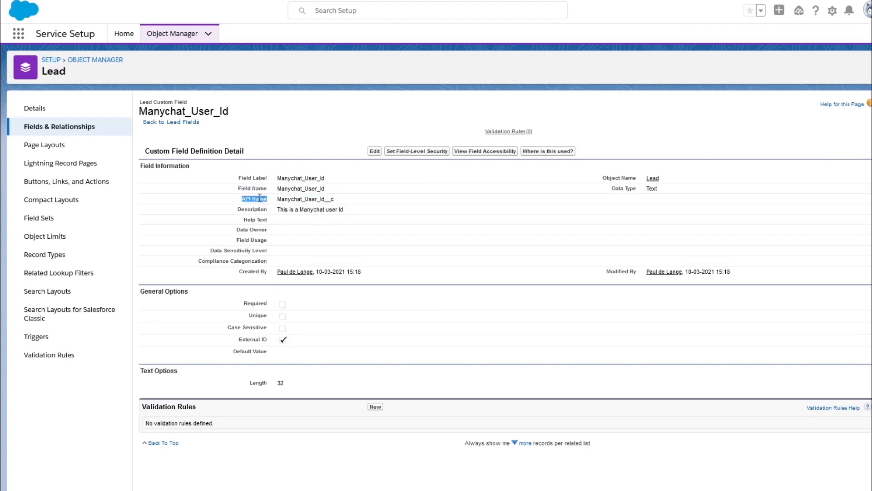